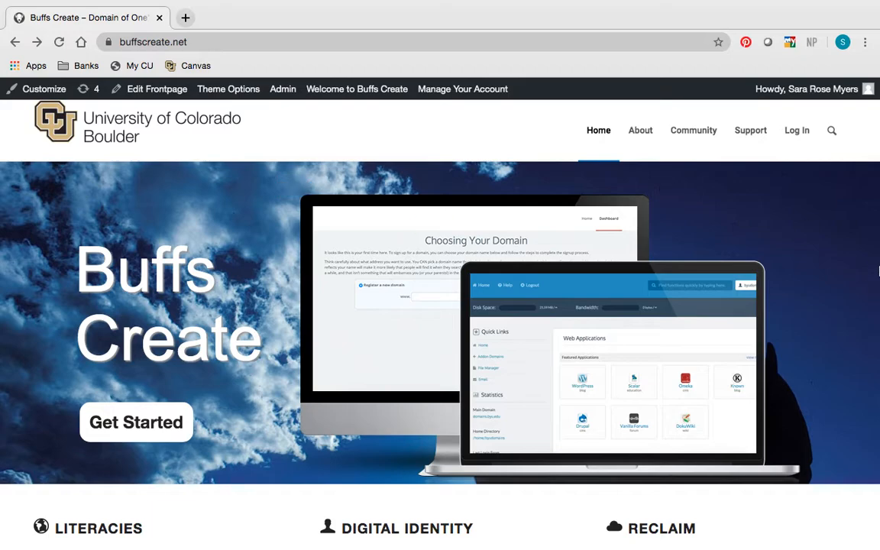
# - Open the full application list from the Buffs Create dashboard and start the install wizard for the featured WordPress application
pyautogui.click(808, 132)
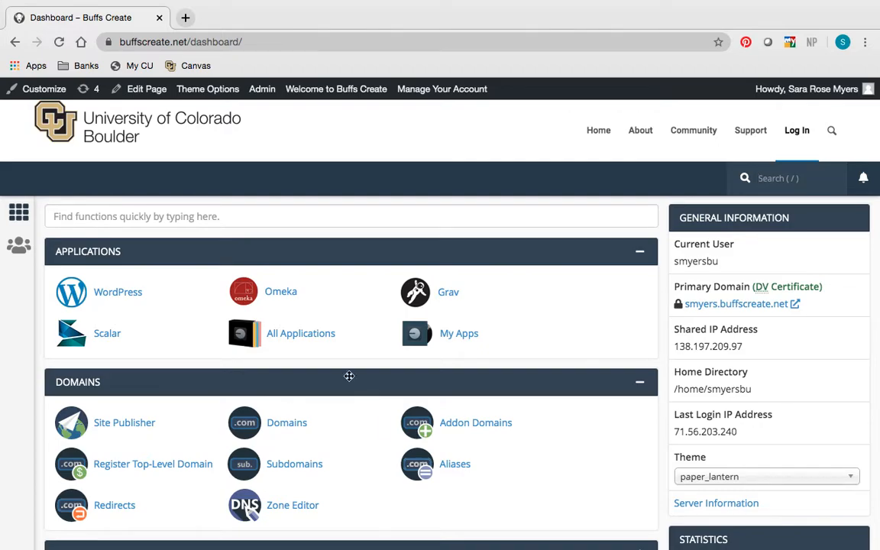
pyautogui.click(302, 337)
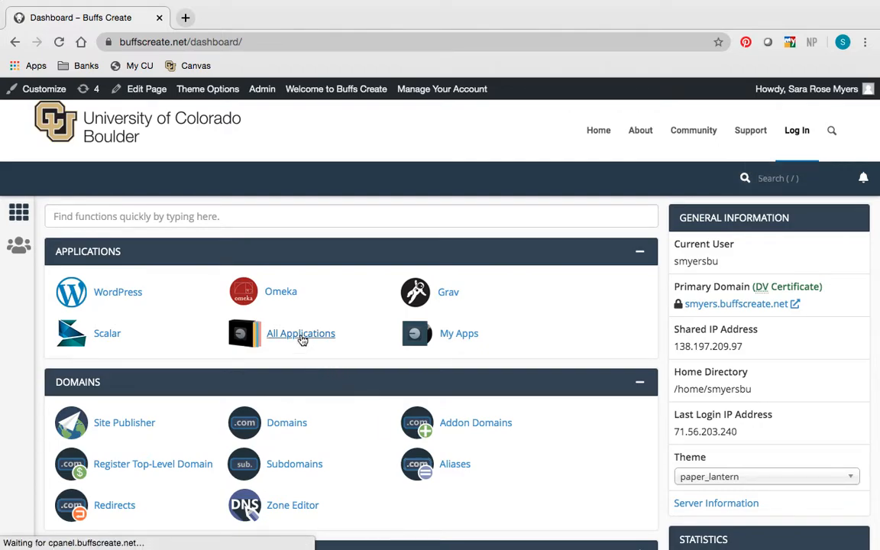
pyautogui.scroll(-3, 579, 373)
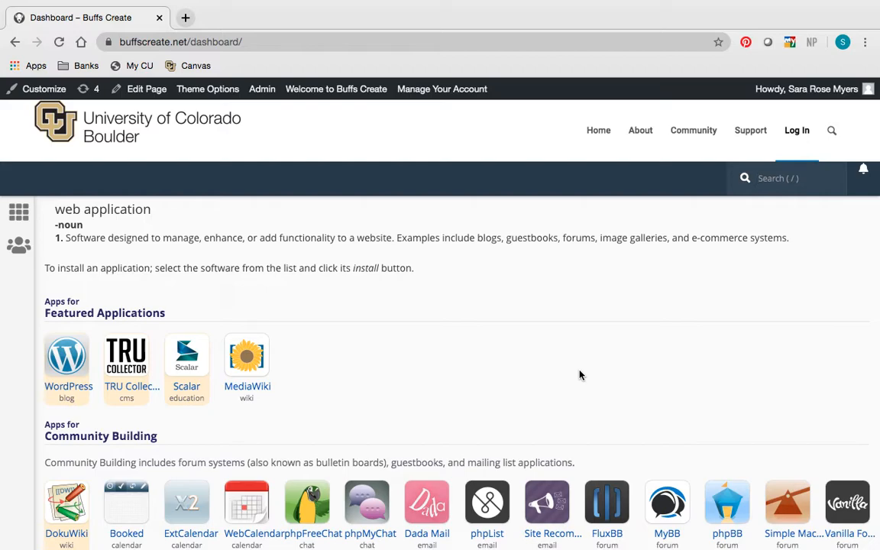
pyautogui.scroll(-1, 579, 374)
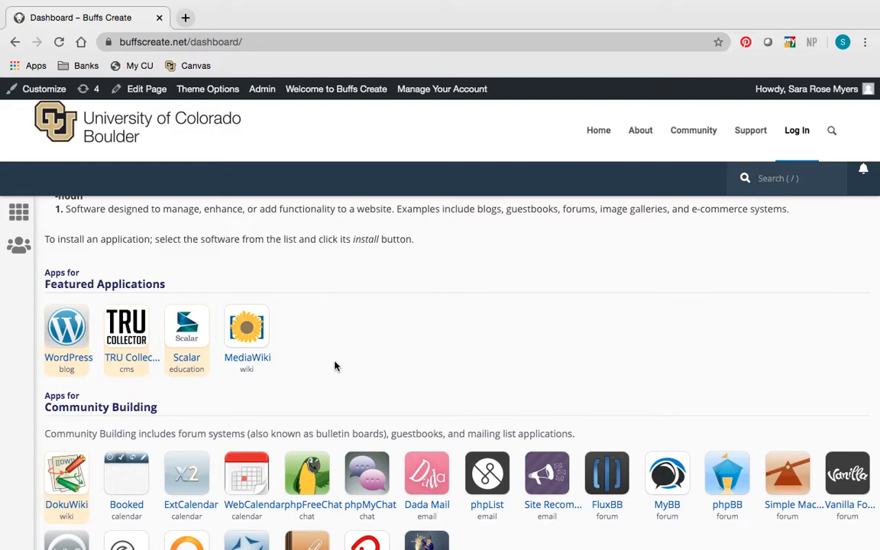
pyautogui.click(75, 364)
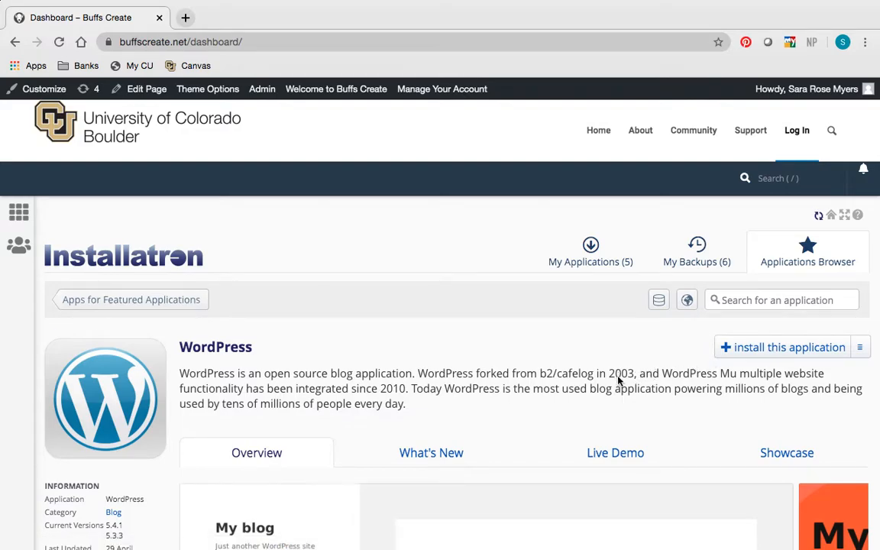
pyautogui.scroll(-4, 619, 381)
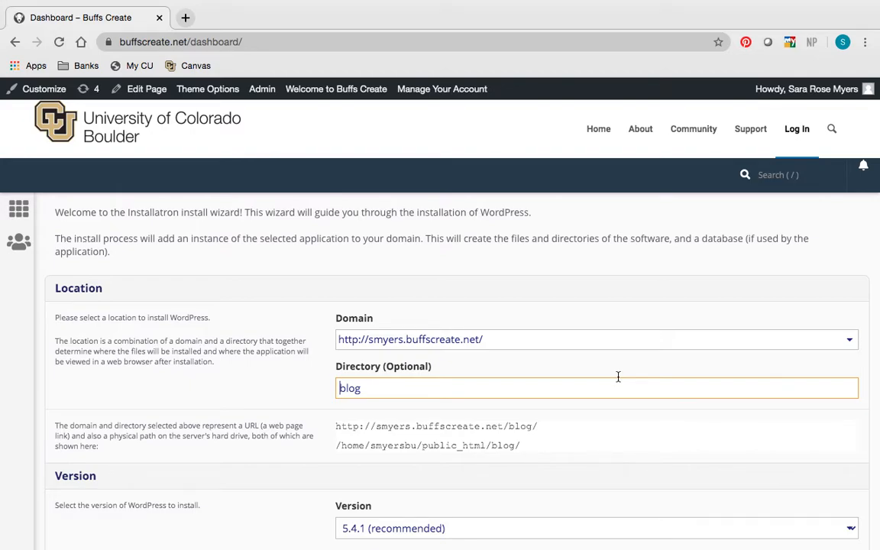
# - Set the install location to the https version of the training subdomain, without www, and clear the optional directory
pyautogui.click(625, 340)
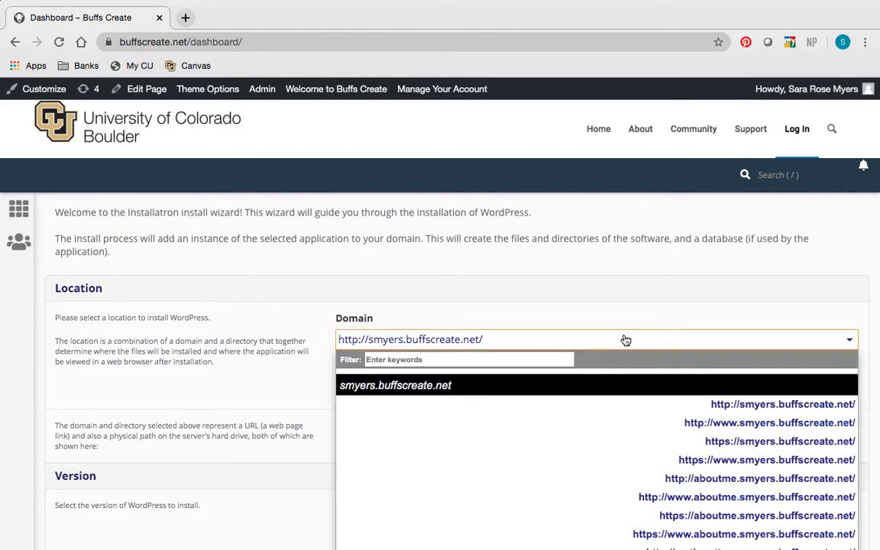
pyautogui.scroll(-2, 634, 471)
pyautogui.scroll(-3, 633, 475)
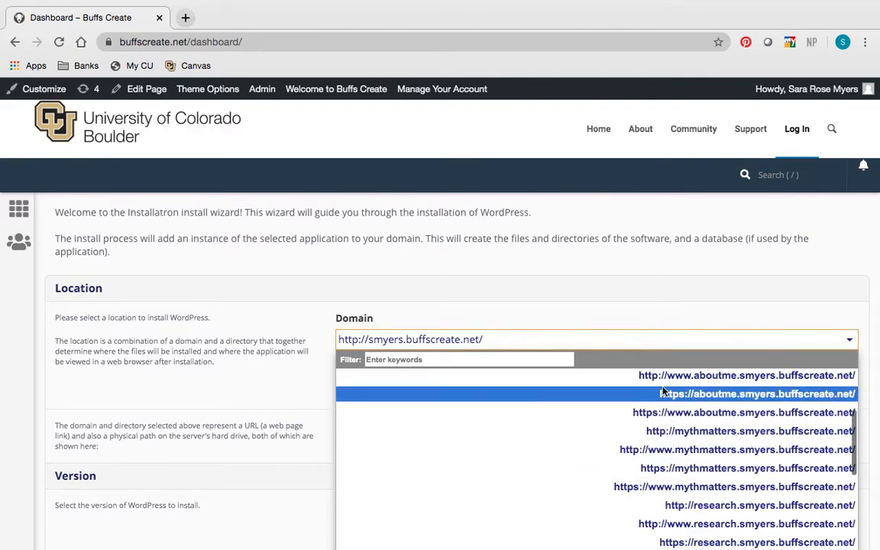
pyautogui.scroll(-5, 660, 496)
pyautogui.scroll(-5, 661, 502)
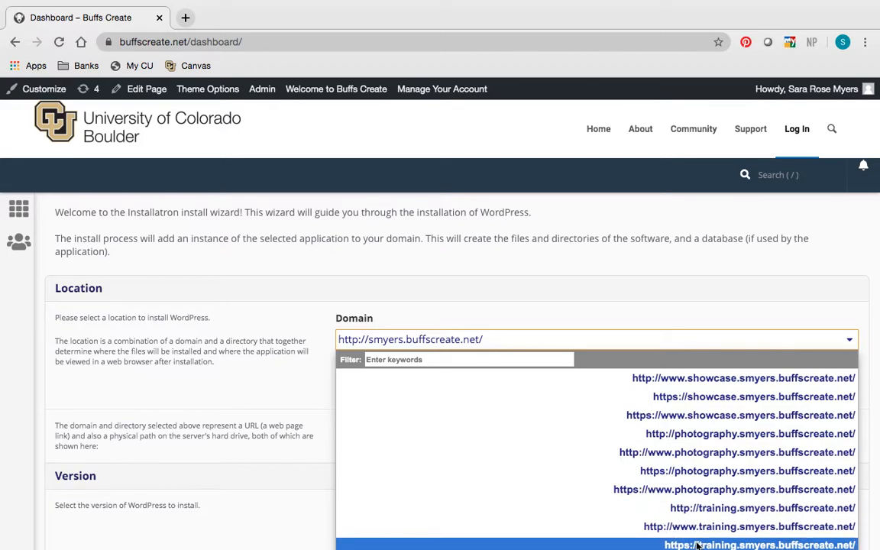
pyautogui.click(697, 544)
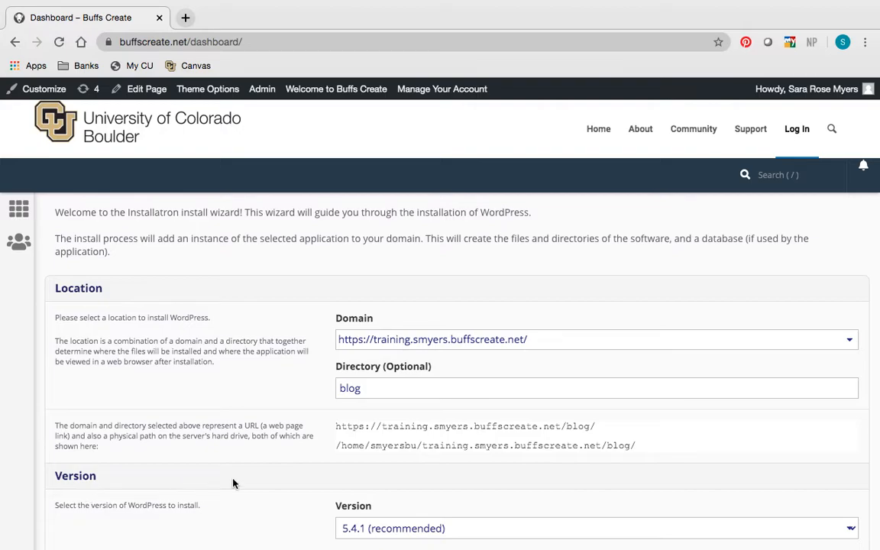
pyautogui.doubleClick(371, 380)
pyautogui.press('BackSpace')
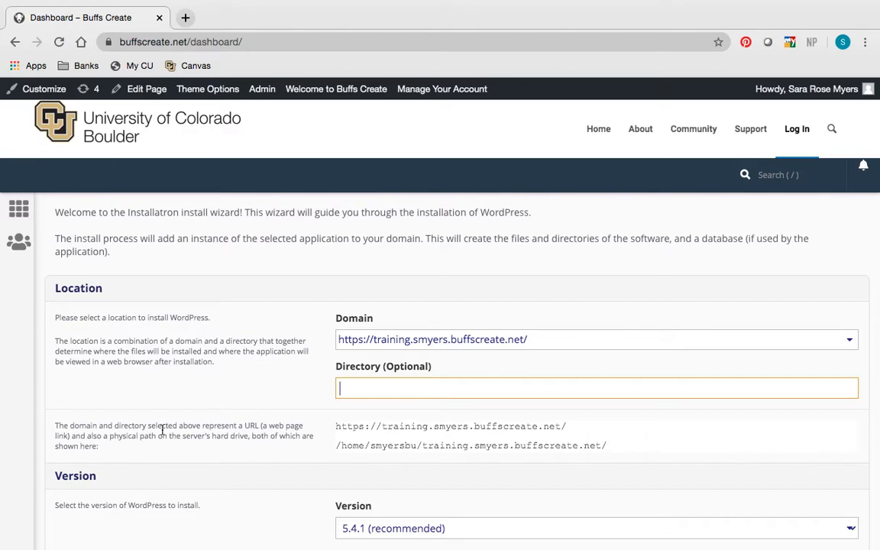
# - Replace the generated administrator username in the Settings section with a personal username
pyautogui.scroll(-3, 191, 475)
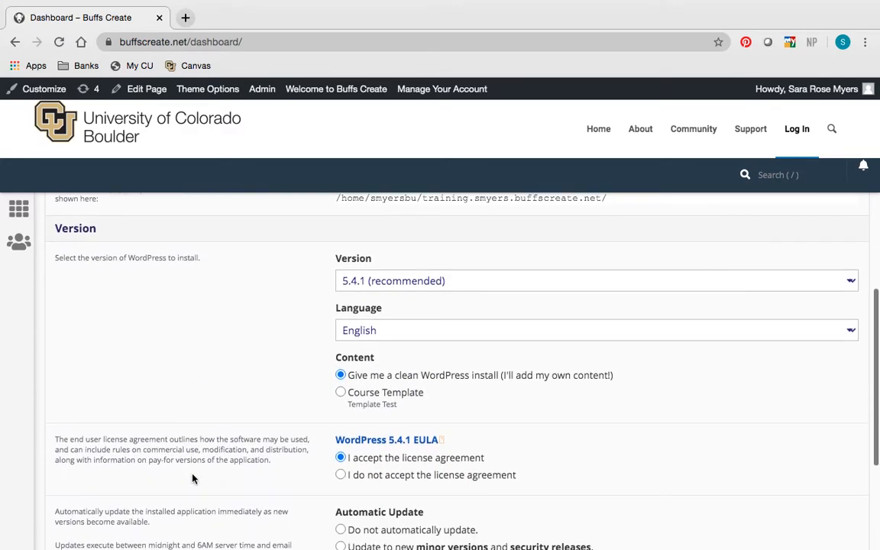
pyautogui.scroll(-5, 353, 489)
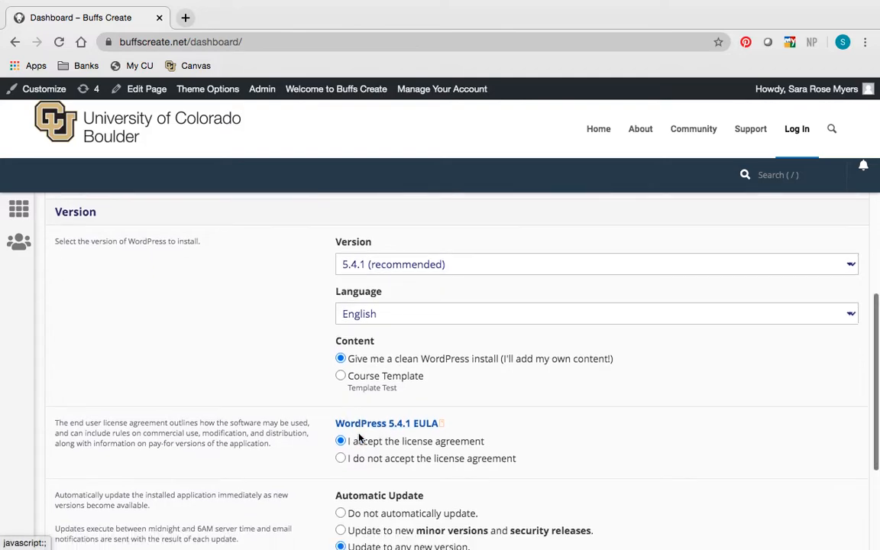
pyautogui.scroll(-5, 358, 433)
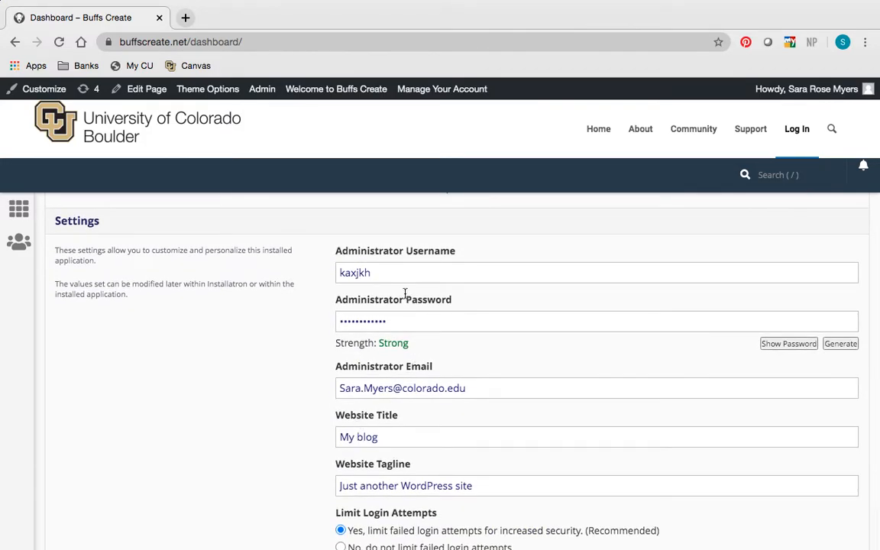
pyautogui.doubleClick(391, 275)
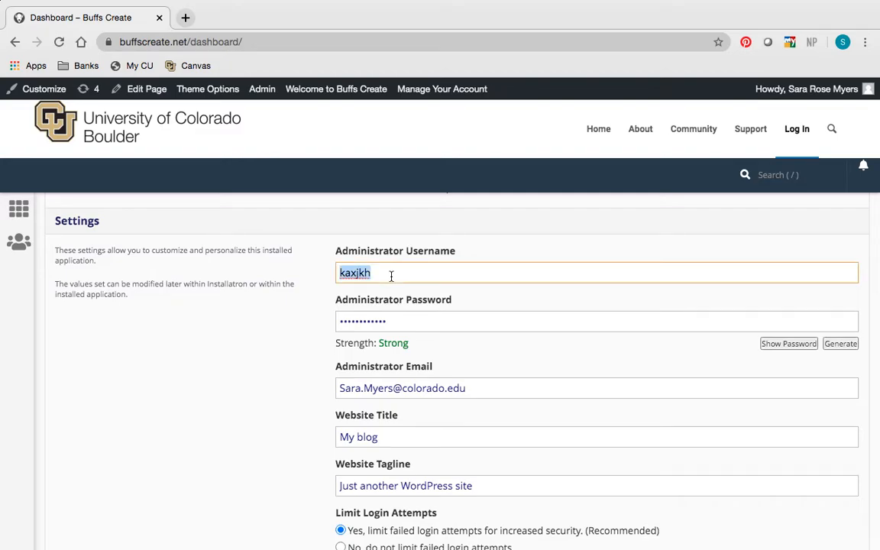
pyautogui.press('BackSpace')
pyautogui.write('smyers778')
pyautogui.press('Tab')
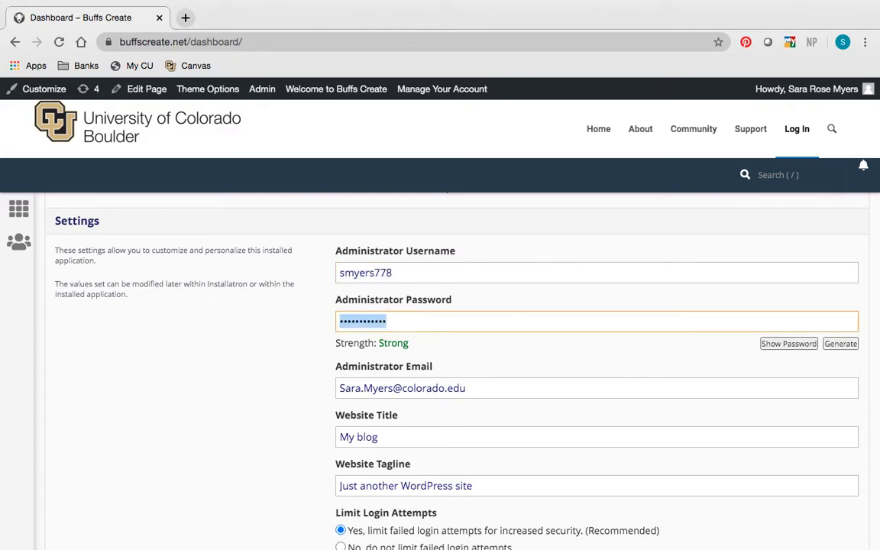
# - Replace the generated administrator password with a self-chosen password
pyautogui.press('BackSpace')
pyautogui.write('••••••••••')
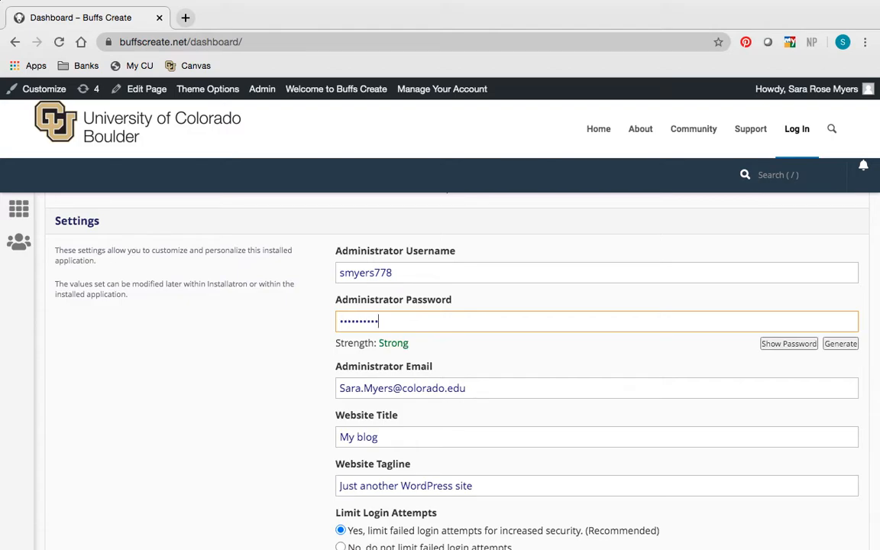
pyautogui.click(456, 385)
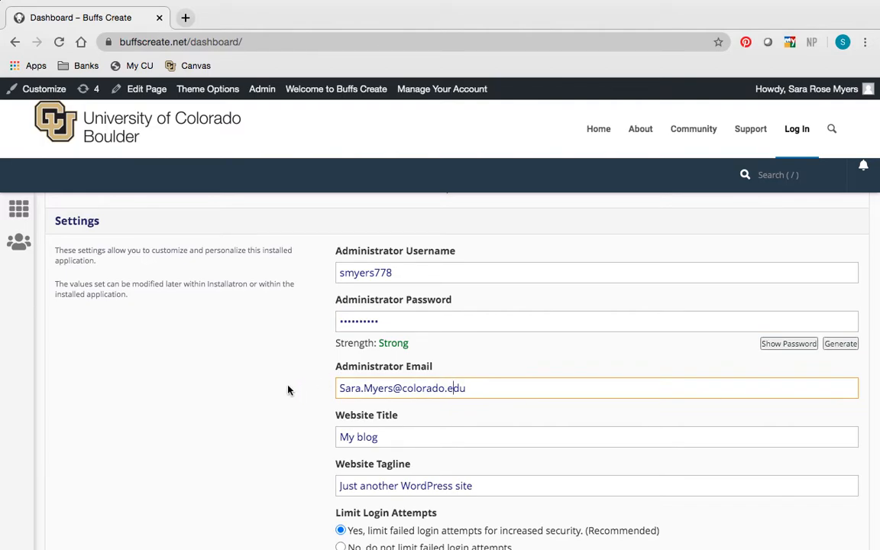
# - Set the Limit Login Attempts option to not limit failed login attempts for the new site
pyautogui.scroll(-3, 288, 390)
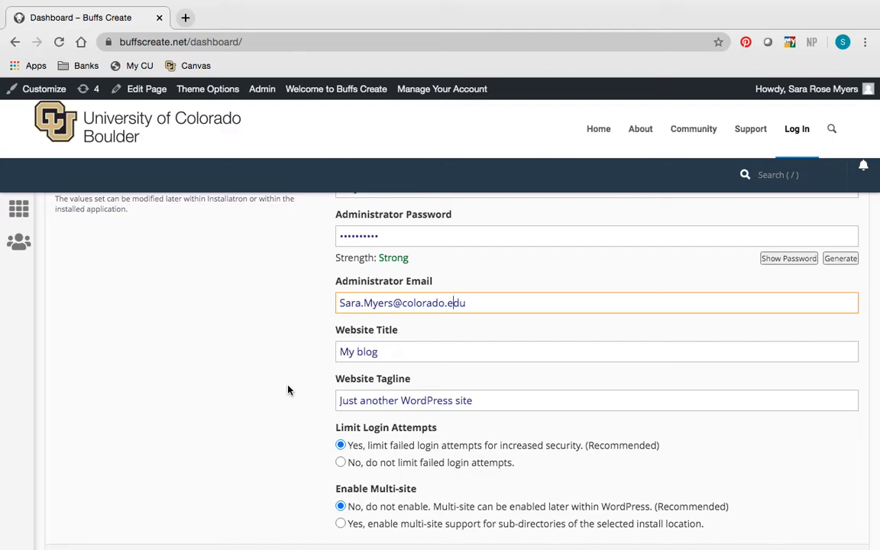
pyautogui.tripleClick(388, 352)
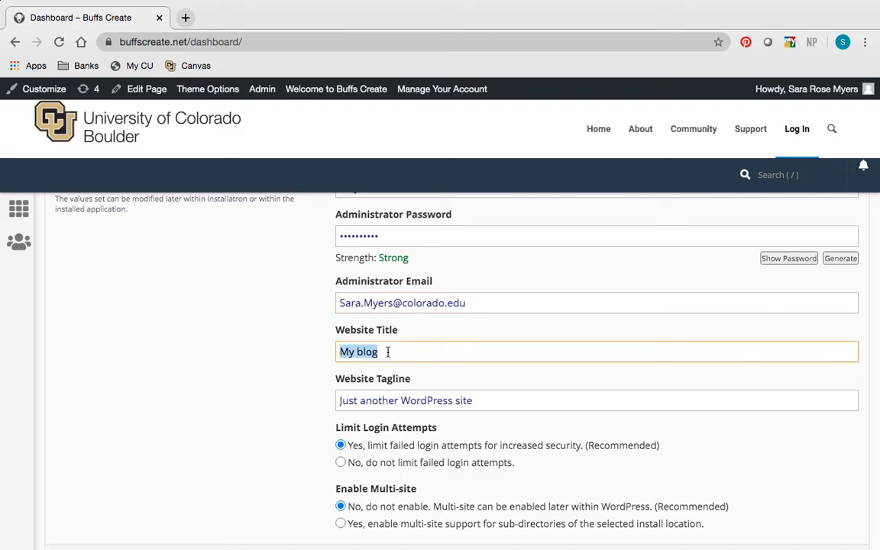
pyautogui.click(388, 351)
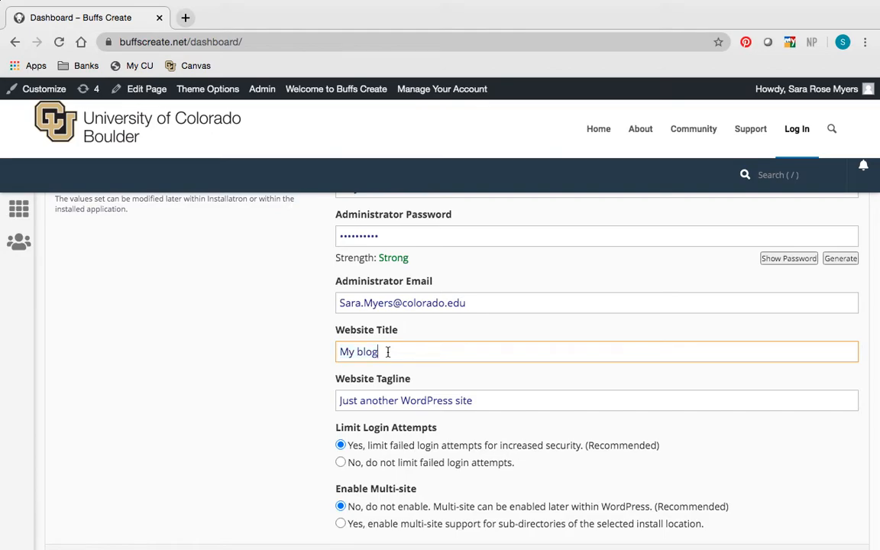
pyautogui.scroll(-3, 388, 351)
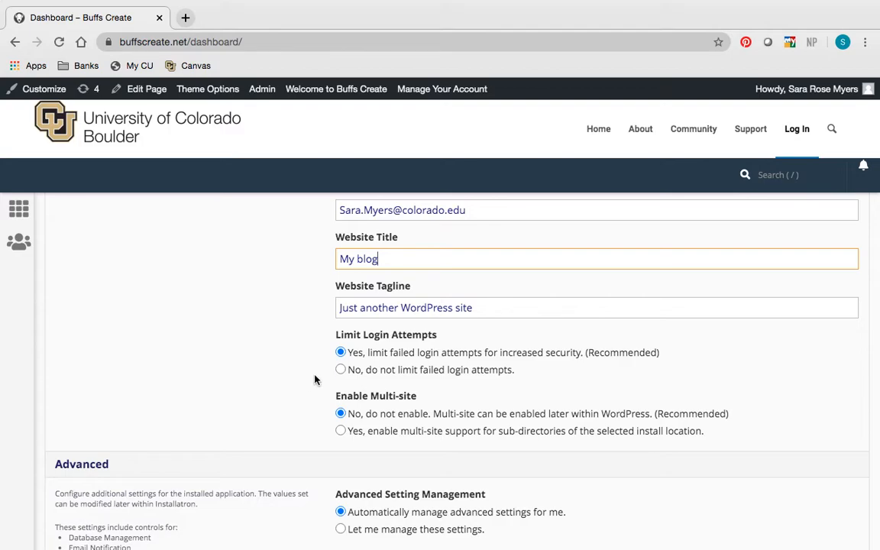
pyautogui.scroll(-1, 314, 380)
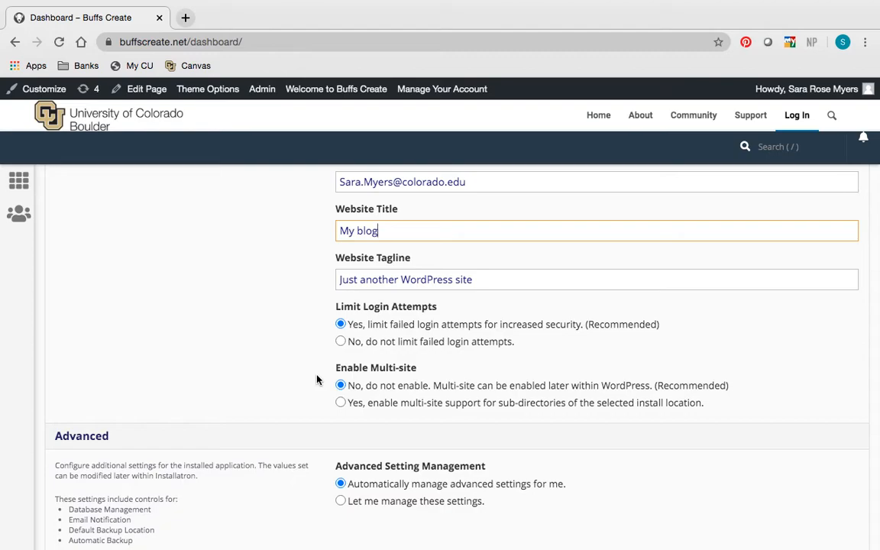
pyautogui.click(340, 342)
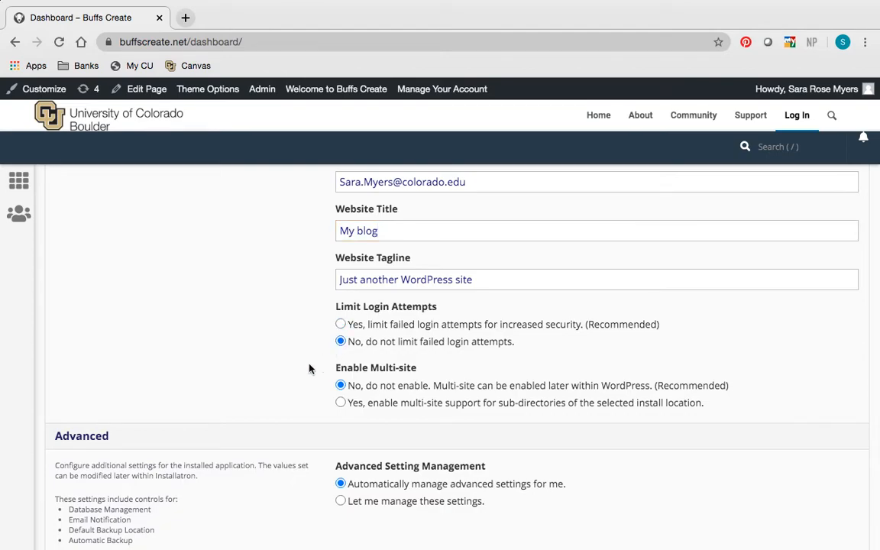
# - Start the WordPress installation with the configured settings
pyautogui.scroll(-3, 278, 408)
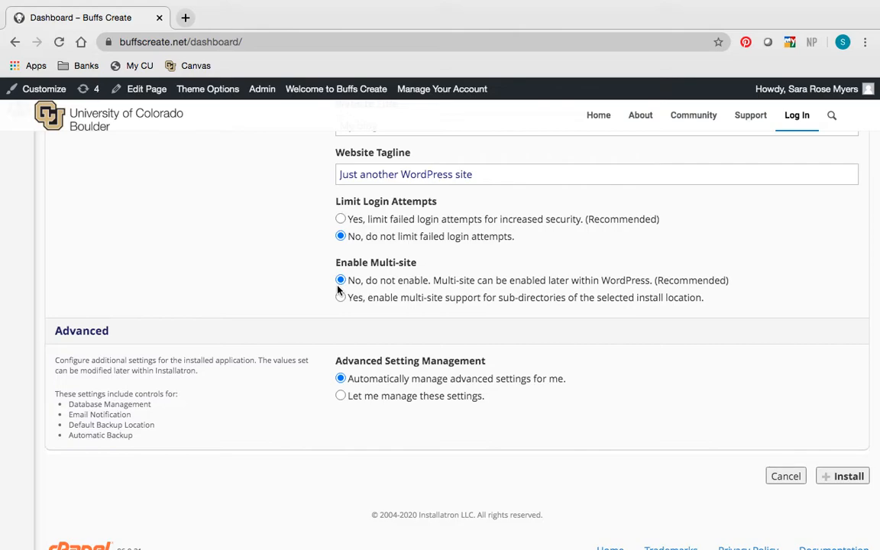
pyautogui.scroll(-2, 338, 289)
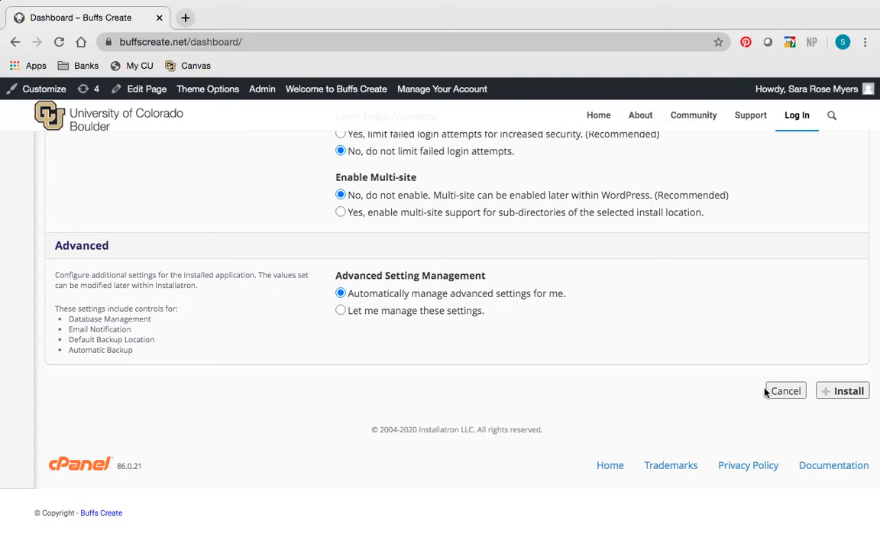
pyautogui.click(849, 398)
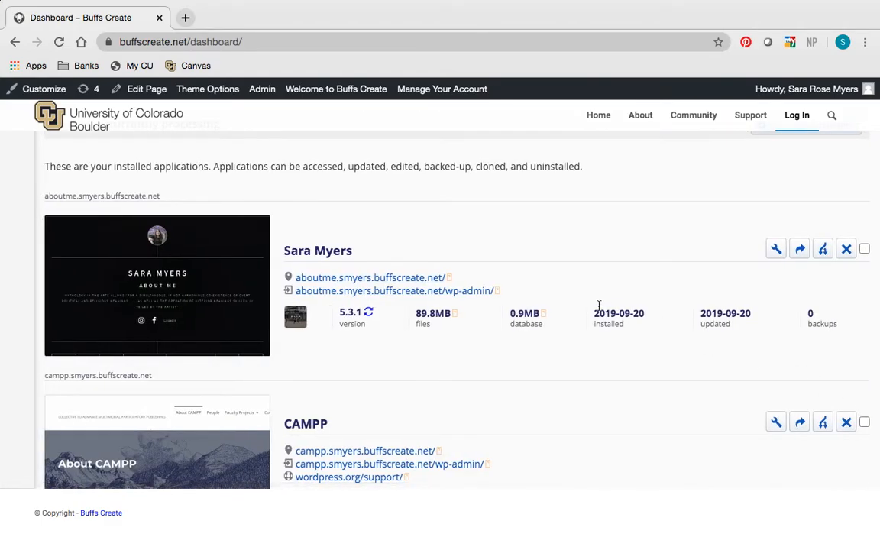
# - Look through the installed applications list to check the installation progress of the new site on the training subdomain
pyautogui.scroll(3, 665, 310)
pyautogui.scroll(-8, 665, 310)
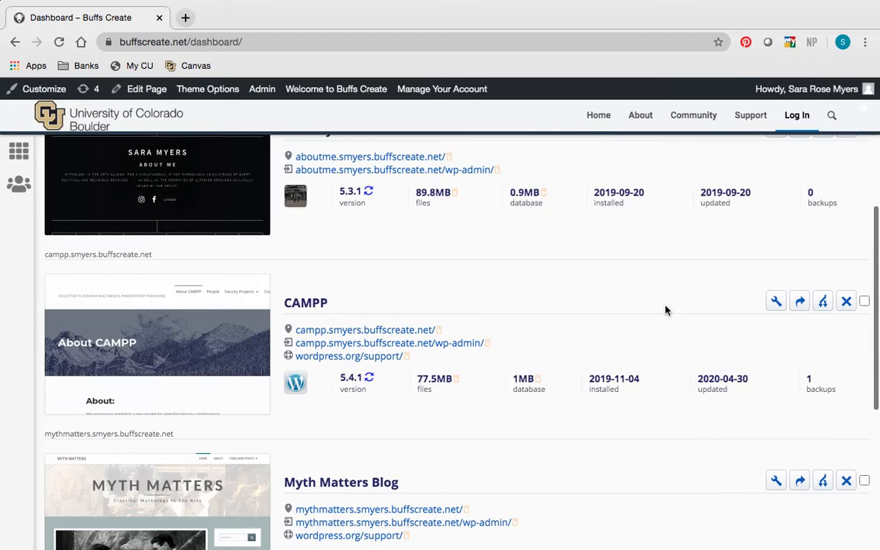
pyautogui.scroll(-5, 665, 310)
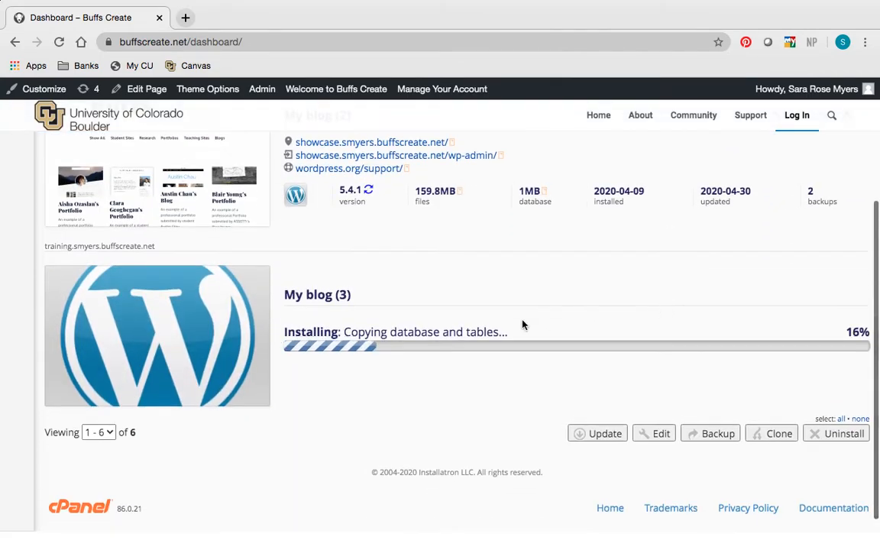
pyautogui.scroll(9, 473, 328)
pyautogui.scroll(3, 473, 329)
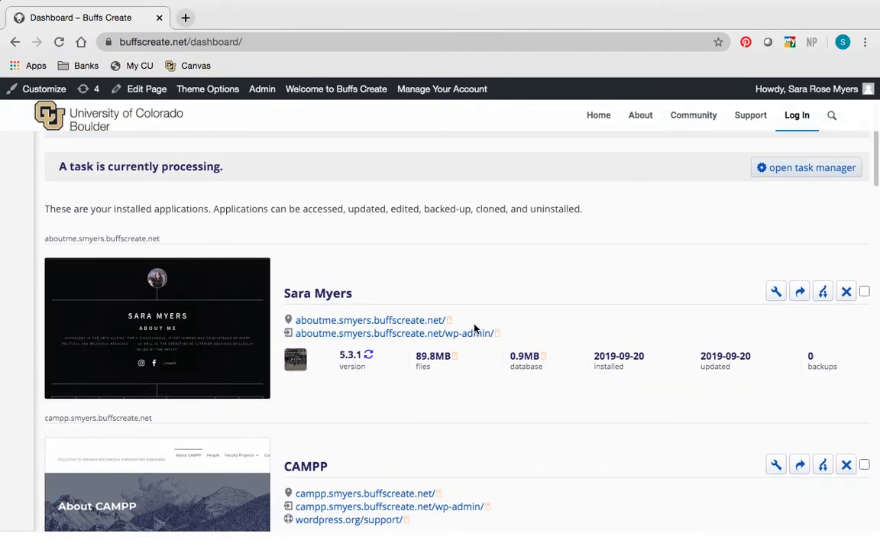
pyautogui.scroll(4, 474, 330)
# - Return to the dashboard home, open My Apps and review the new training subdomain site's entry and links among the installed applications
pyautogui.click(16, 211)
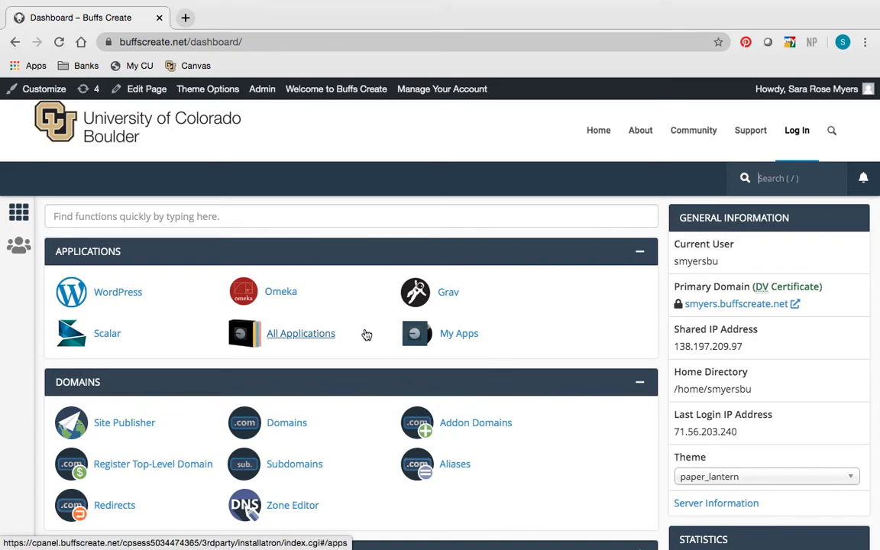
pyautogui.click(458, 334)
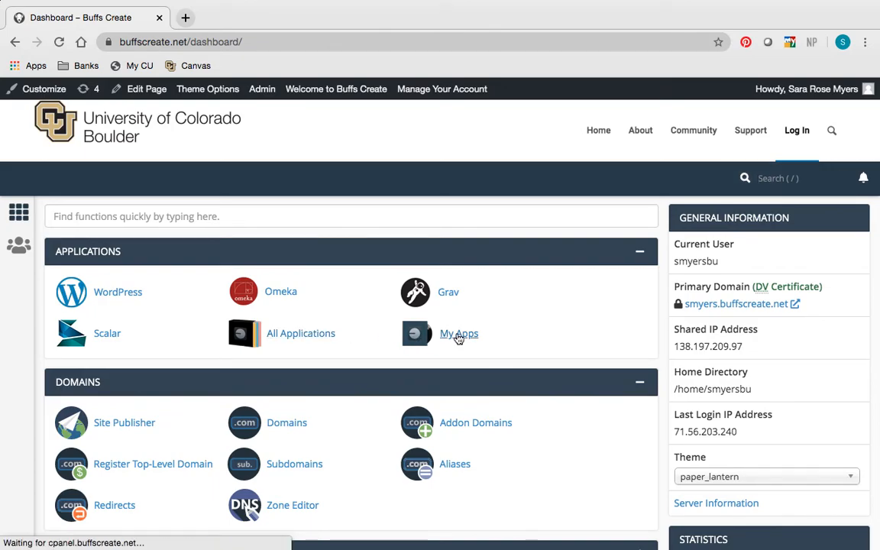
pyautogui.scroll(-3, 458, 336)
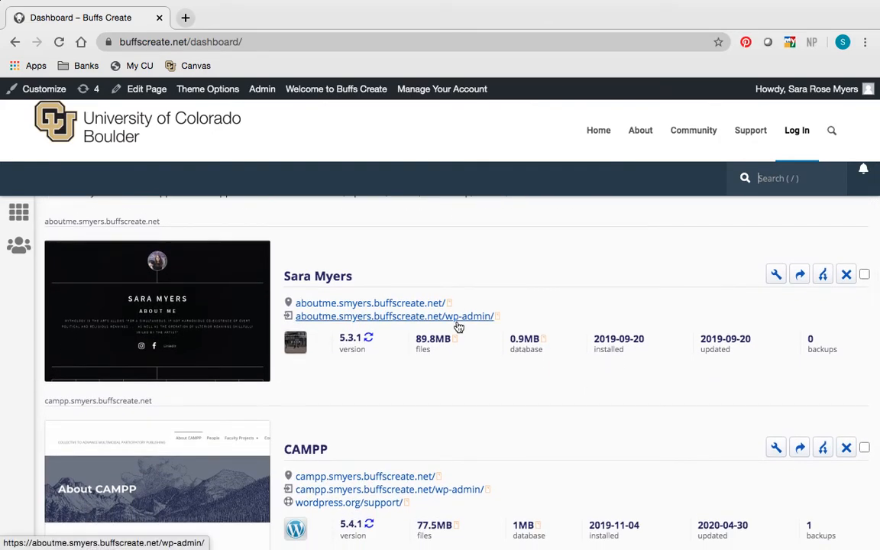
pyautogui.scroll(-5, 459, 327)
pyautogui.scroll(-10, 568, 382)
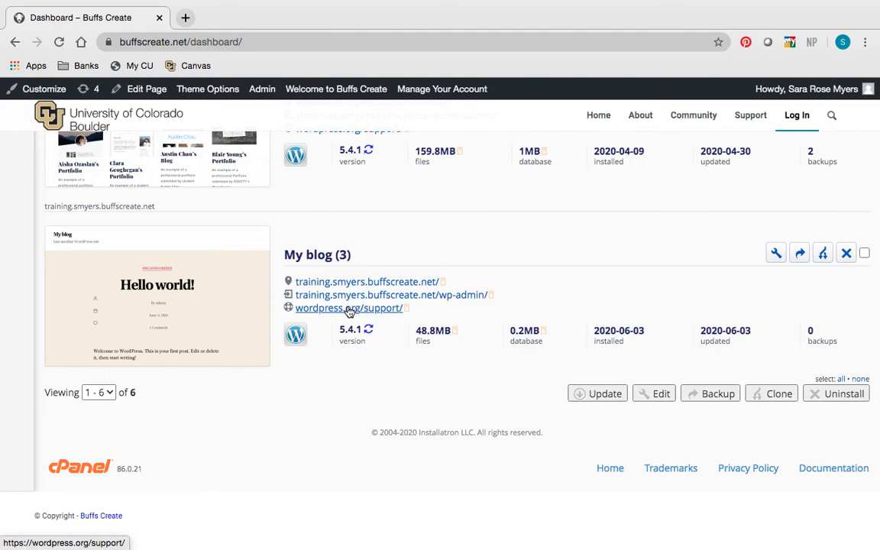
pyautogui.scroll(5, 359, 311)
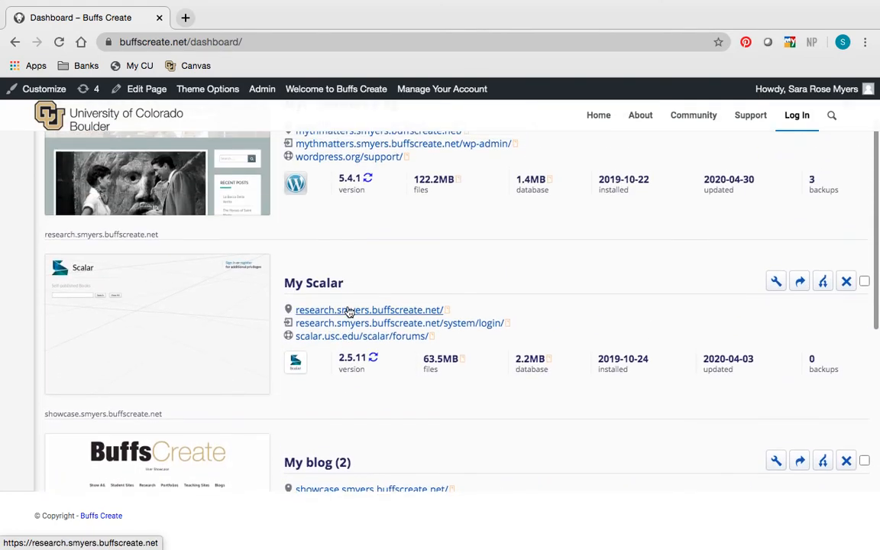
pyautogui.scroll(-5, 344, 348)
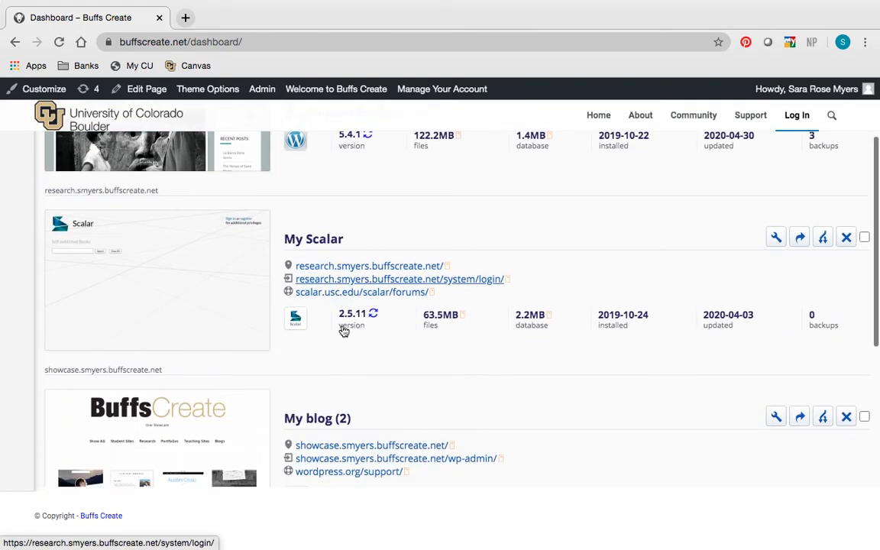